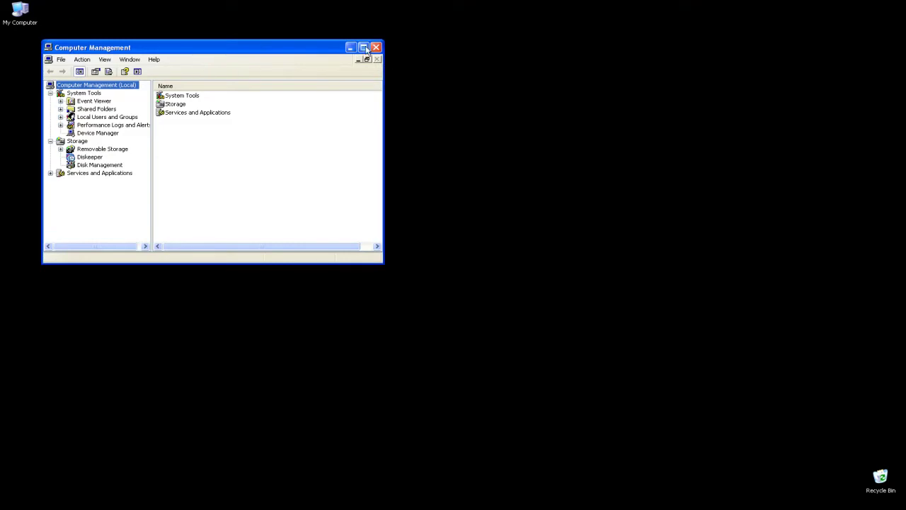
Step: Maximize the Computer Management window, open Disk Management and enlarge the graphical disk view so all disks fit
{"action": "left_click", "coordinate": [364, 47]}
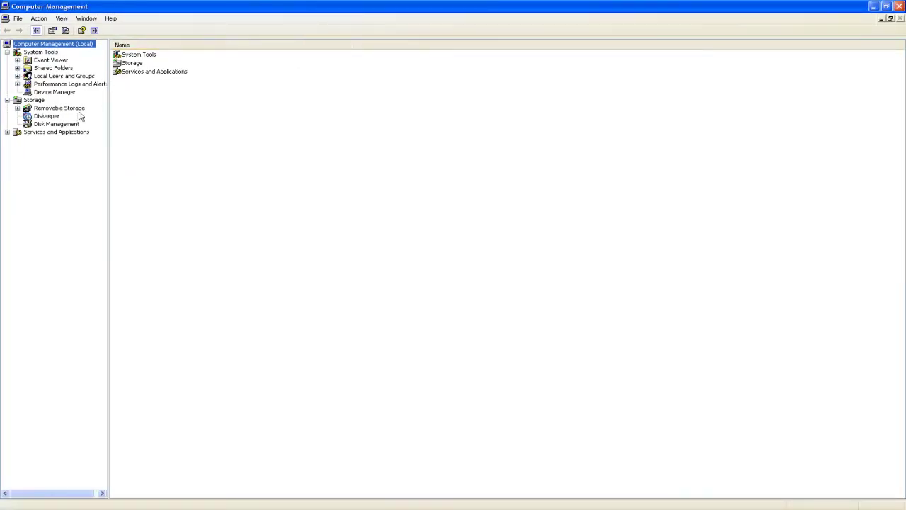
{"action": "left_click", "coordinate": [75, 124]}
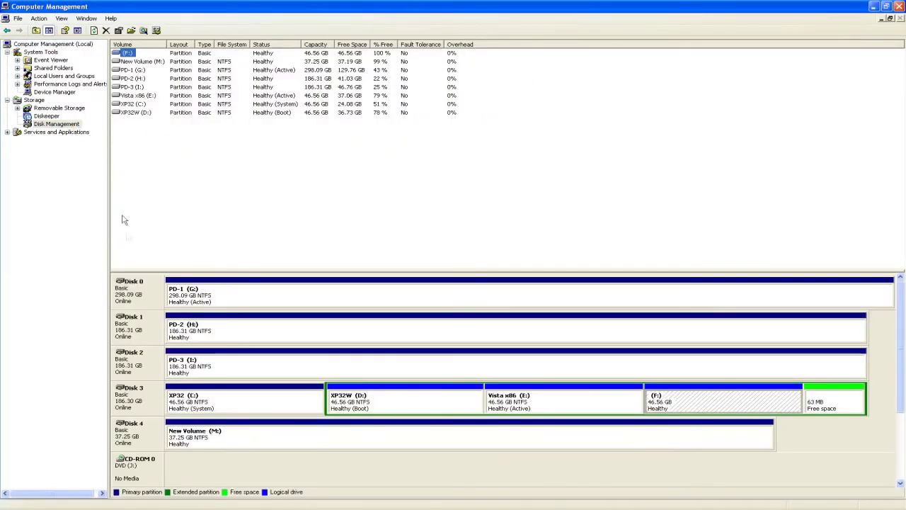
{"action": "left_click_drag", "start_coordinate": [141, 273], "coordinate": [143, 128]}
Step: Delete the New Volume (M:) primary partition on Disk 4, accepting the loss of its data
{"action": "left_click", "coordinate": [198, 300]}
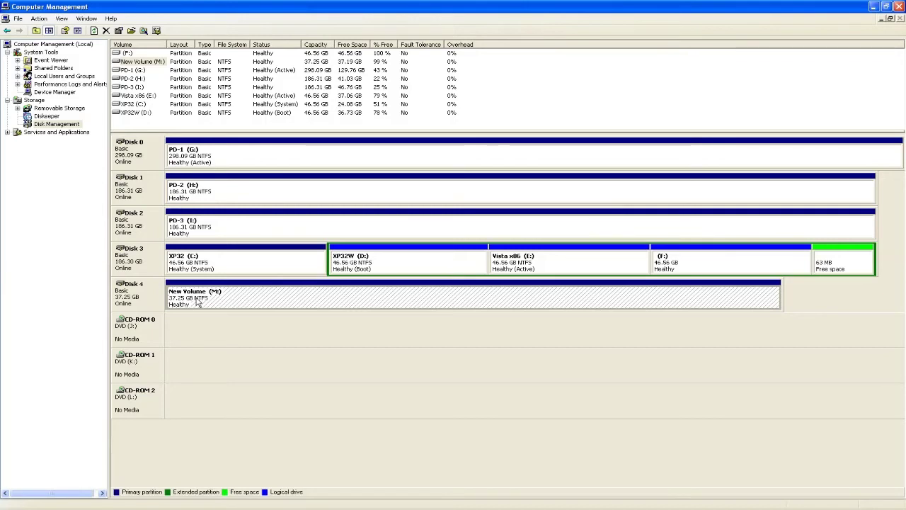
{"action": "right_click", "coordinate": [199, 301]}
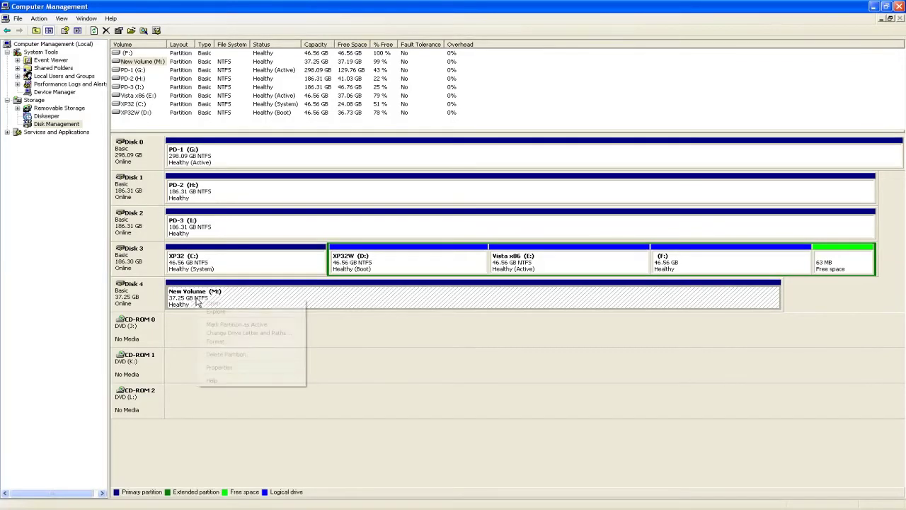
{"action": "left_click", "coordinate": [213, 354]}
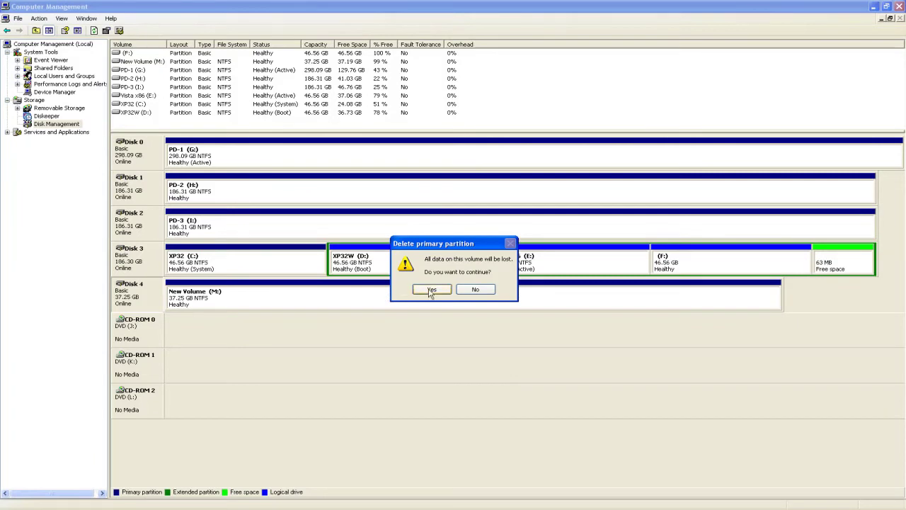
{"action": "left_click", "coordinate": [431, 290]}
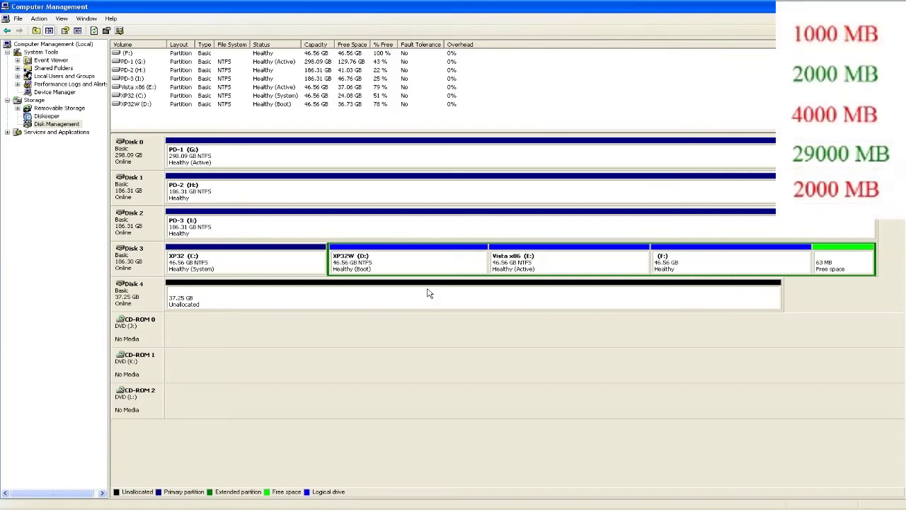
Step: Start a new primary partition in Disk 4's unallocated space and set its size to 1000 MB
{"action": "right_click", "coordinate": [428, 293]}
{"action": "left_click", "coordinate": [434, 295]}
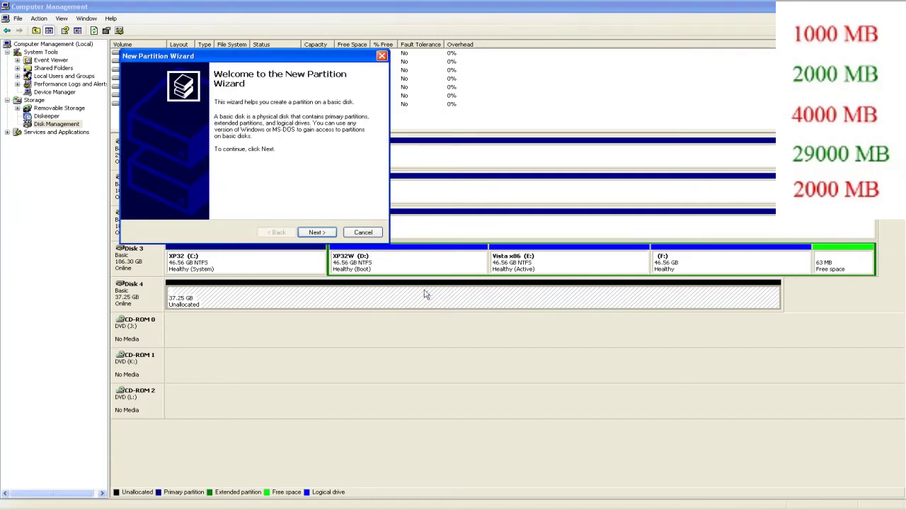
{"action": "left_click", "coordinate": [317, 232]}
{"action": "left_click", "coordinate": [317, 232]}
{"action": "type", "text": "1000"}
{"action": "left_click", "coordinate": [317, 232]}
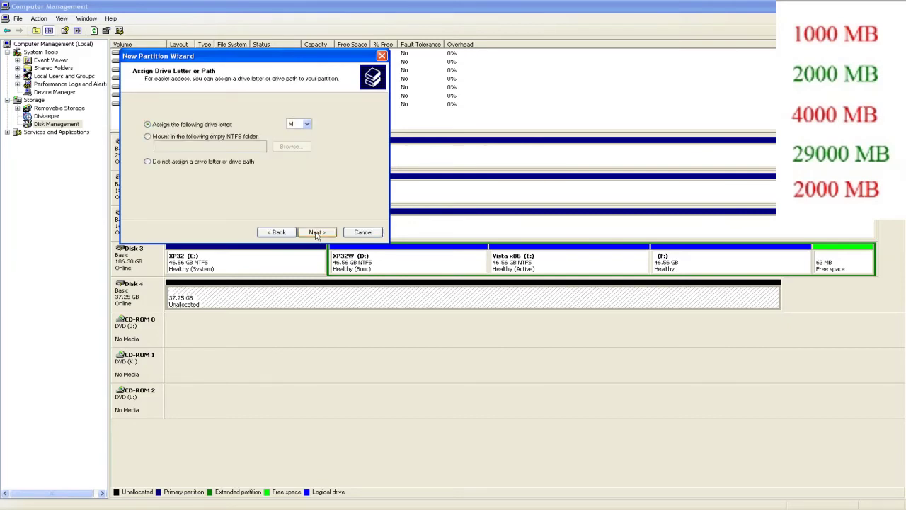
Step: Keep drive letter M for the 1000 MB partition, choose NTFS with a quick format, and create it
{"action": "left_click", "coordinate": [316, 233]}
{"action": "left_click", "coordinate": [310, 145]}
{"action": "left_click", "coordinate": [246, 171]}
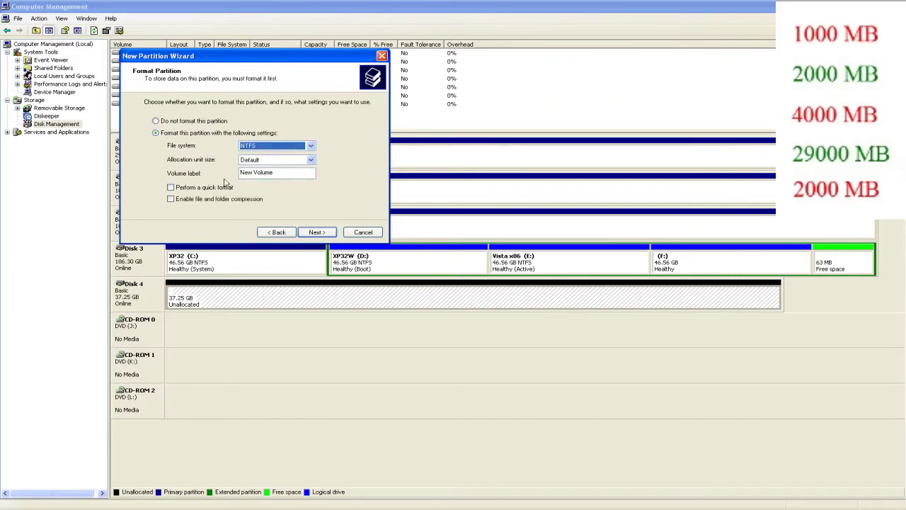
{"action": "left_click", "coordinate": [172, 188]}
{"action": "left_click", "coordinate": [313, 234]}
{"action": "left_click", "coordinate": [312, 233]}
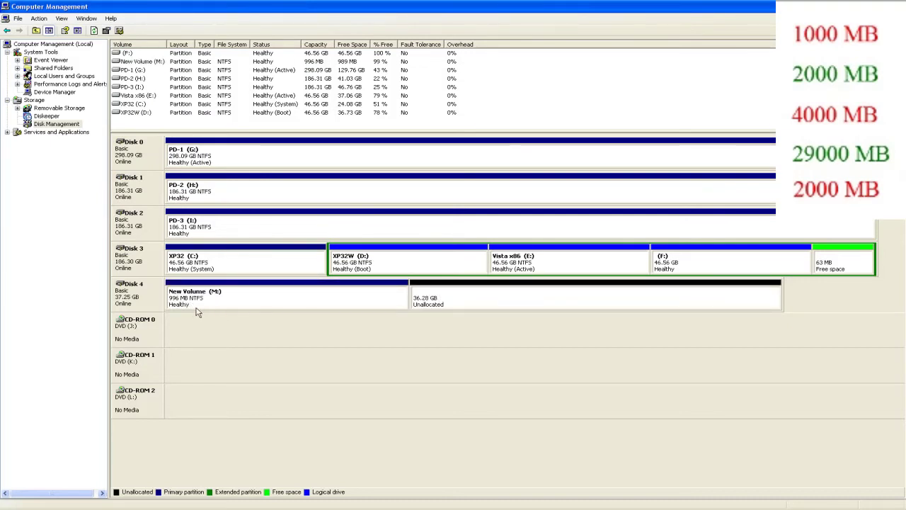
Step: Start a new primary partition in the unallocated space after volume M: on Disk 4, with a size of 2000 MB
{"action": "right_click", "coordinate": [445, 301]}
{"action": "left_click", "coordinate": [460, 303]}
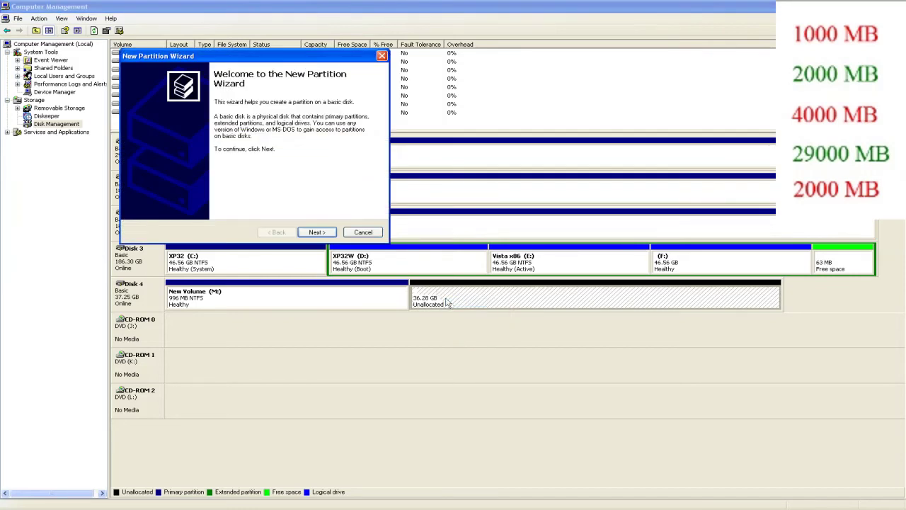
{"action": "left_click", "coordinate": [316, 232]}
{"action": "left_click", "coordinate": [324, 235]}
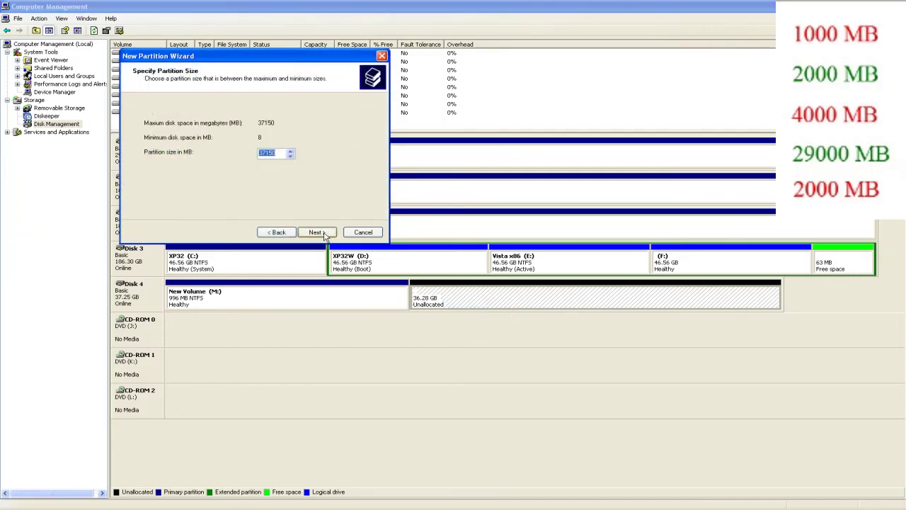
{"action": "type", "text": "1000"}
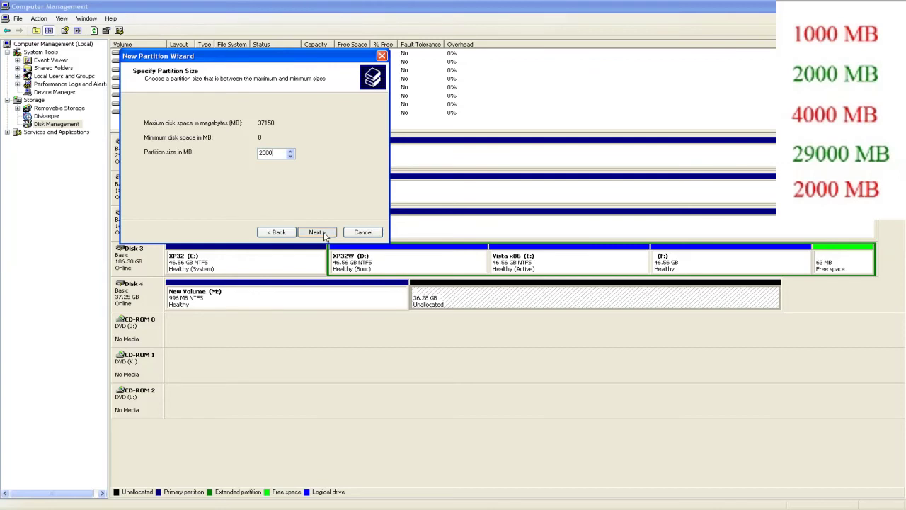
{"action": "left_click", "coordinate": [316, 232]}
Step: Accept the default drive letter for the 2000 MB partition, choose NTFS with a quick format, and create it
{"action": "left_click", "coordinate": [324, 235]}
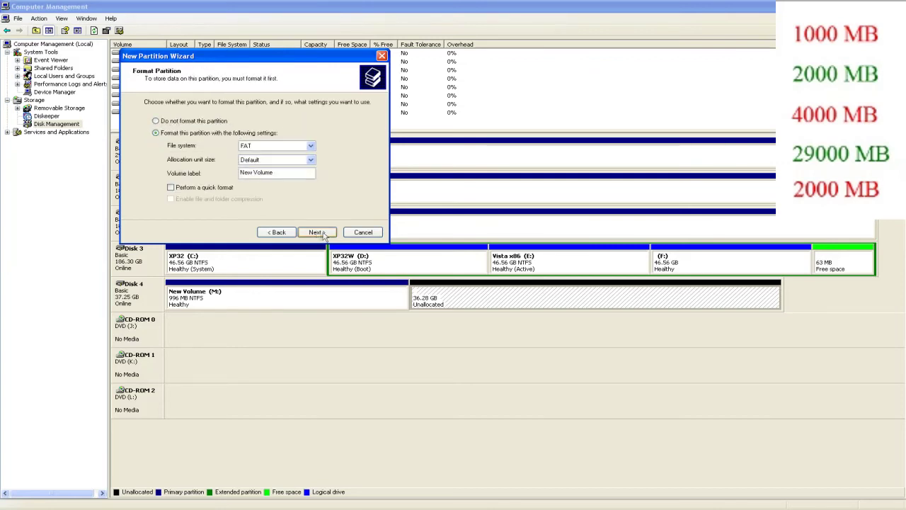
{"action": "left_click", "coordinate": [296, 146]}
{"action": "left_click", "coordinate": [292, 168]}
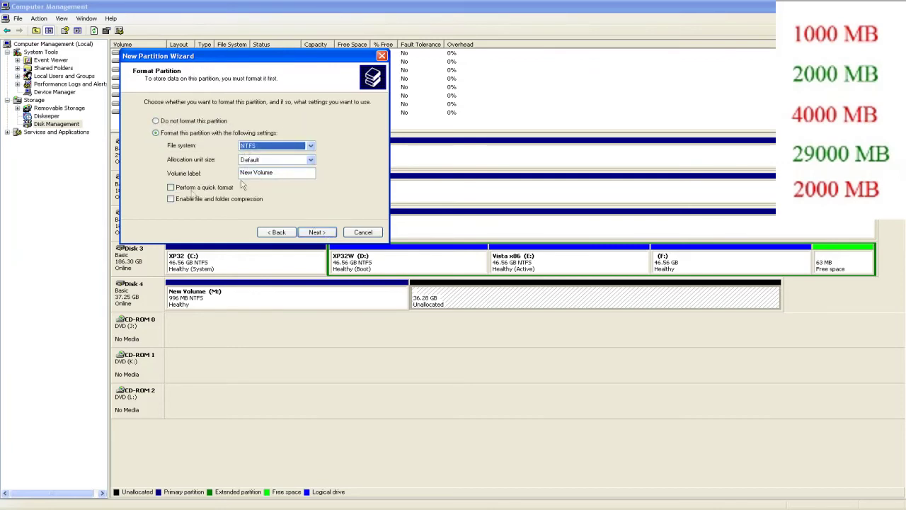
{"action": "left_click", "coordinate": [201, 188]}
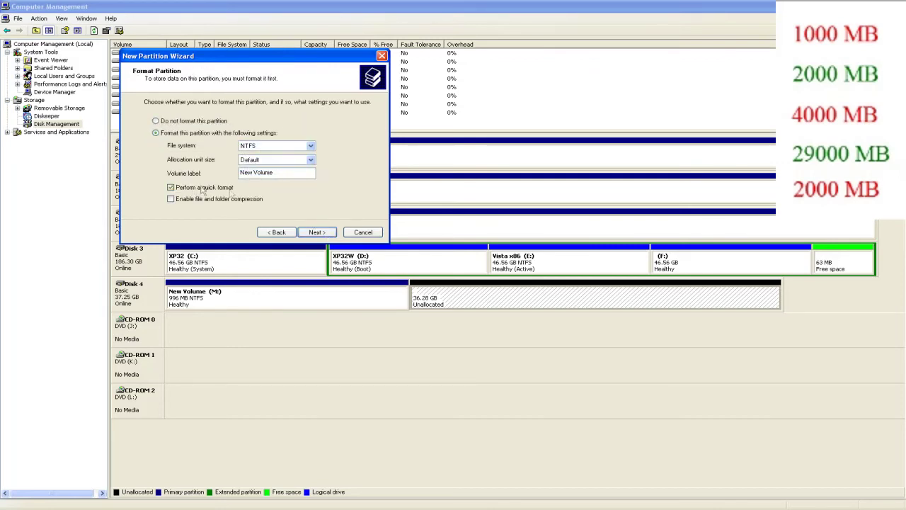
{"action": "left_click", "coordinate": [315, 235]}
{"action": "left_click", "coordinate": [316, 233]}
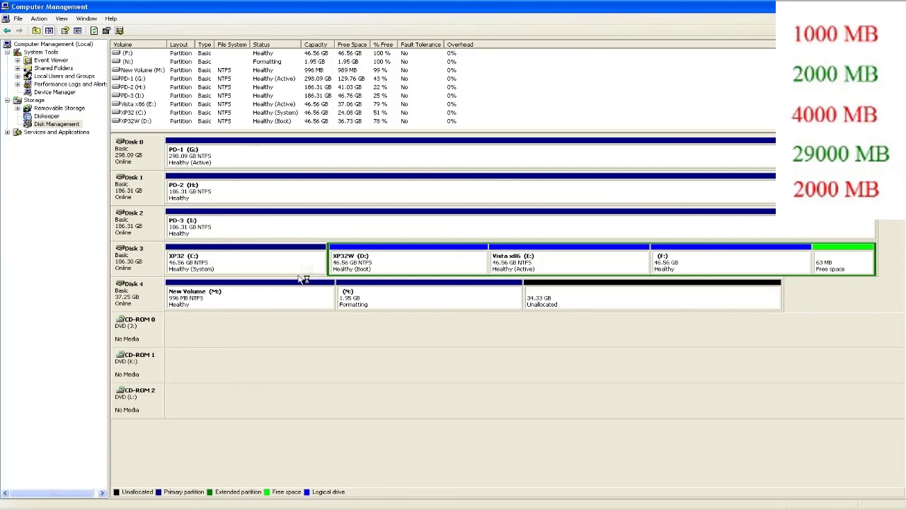
Step: Delete the first partition on Disk 4, New Volume (M:), leaving its space unallocated
{"action": "right_click", "coordinate": [281, 302]}
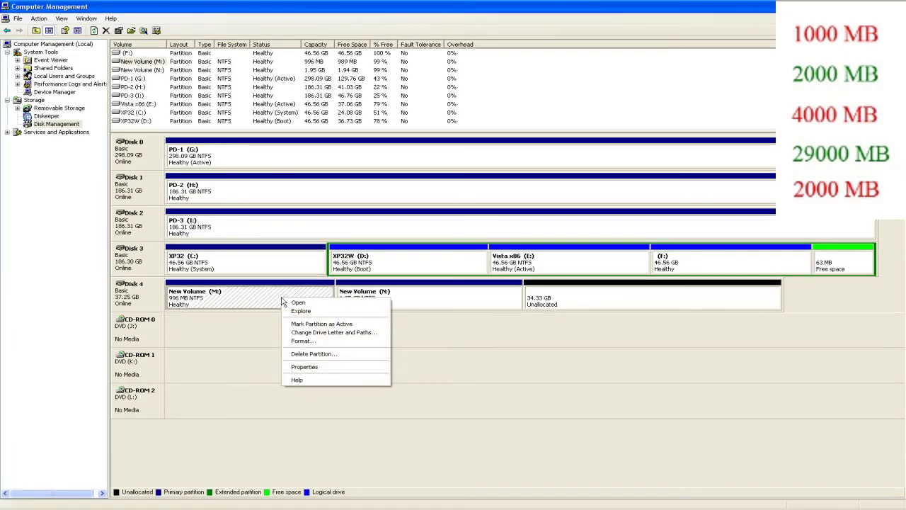
{"action": "left_click", "coordinate": [311, 353]}
{"action": "left_click", "coordinate": [418, 290]}
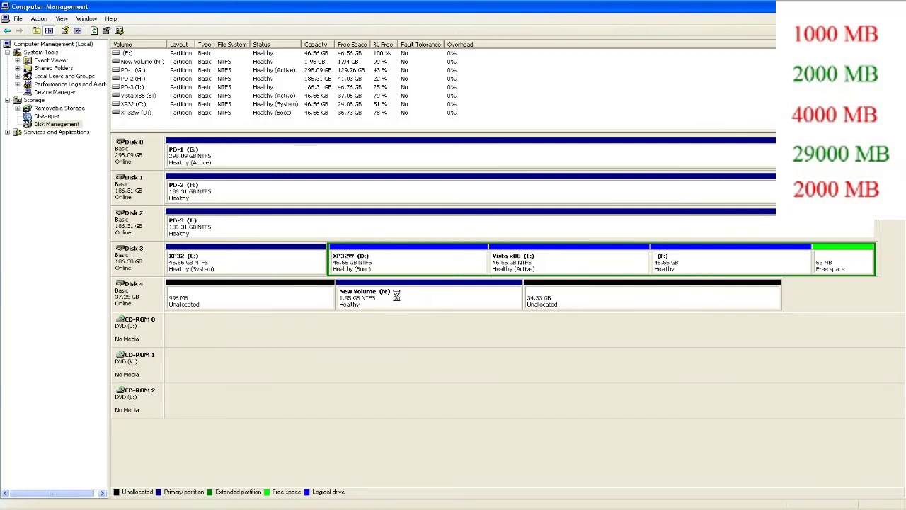
Step: Start a new primary partition of 4000 MB in the unallocated space after volume N: on Disk 4
{"action": "right_click", "coordinate": [577, 301]}
{"action": "left_click", "coordinate": [584, 303]}
{"action": "left_click", "coordinate": [316, 232]}
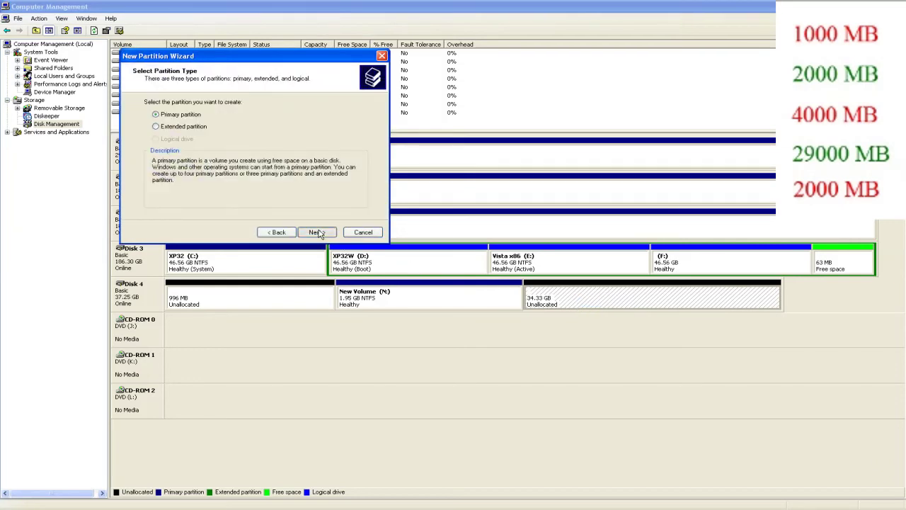
{"action": "left_click", "coordinate": [317, 232]}
{"action": "type", "text": "4000"}
{"action": "left_click", "coordinate": [318, 232]}
Step: Keep drive letter M for the 4000 MB partition, choose NTFS with a quick format, and create it
{"action": "left_click", "coordinate": [318, 232]}
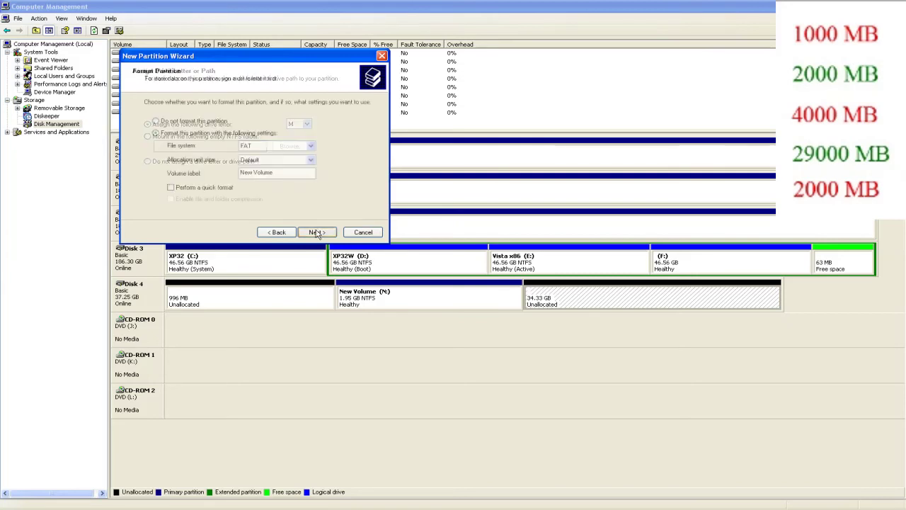
{"action": "left_click", "coordinate": [310, 145]}
{"action": "left_click", "coordinate": [258, 170]}
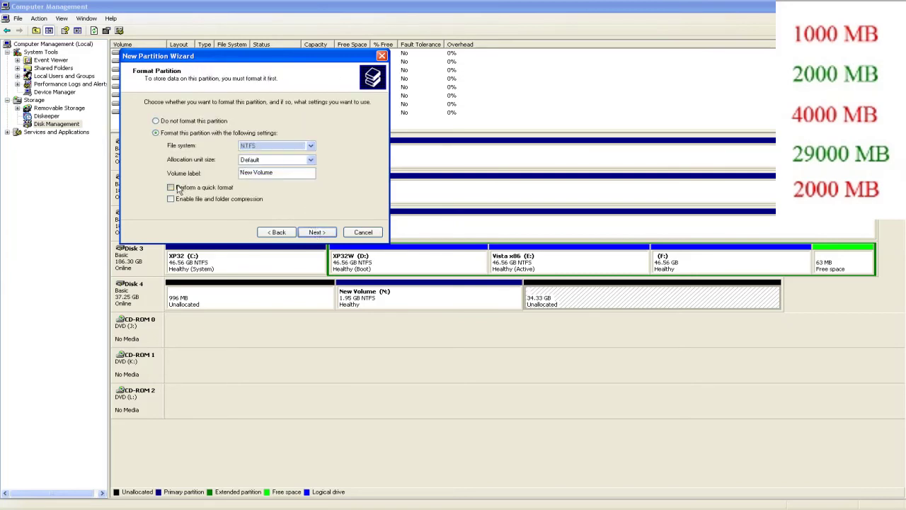
{"action": "left_click", "coordinate": [170, 187]}
{"action": "left_click", "coordinate": [329, 235]}
{"action": "left_click", "coordinate": [330, 234]}
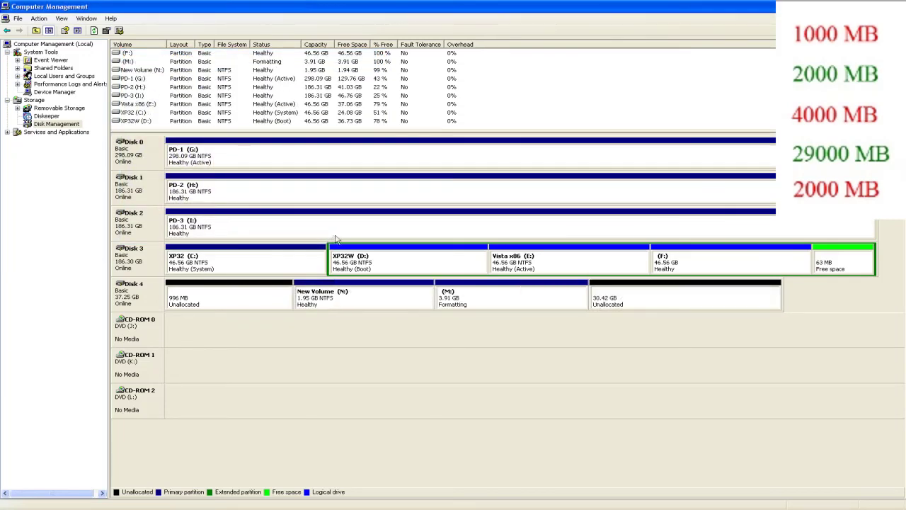
Step: Start a new primary partition of 29000 MB in the unallocated space at the end of Disk 4
{"action": "right_click", "coordinate": [621, 300]}
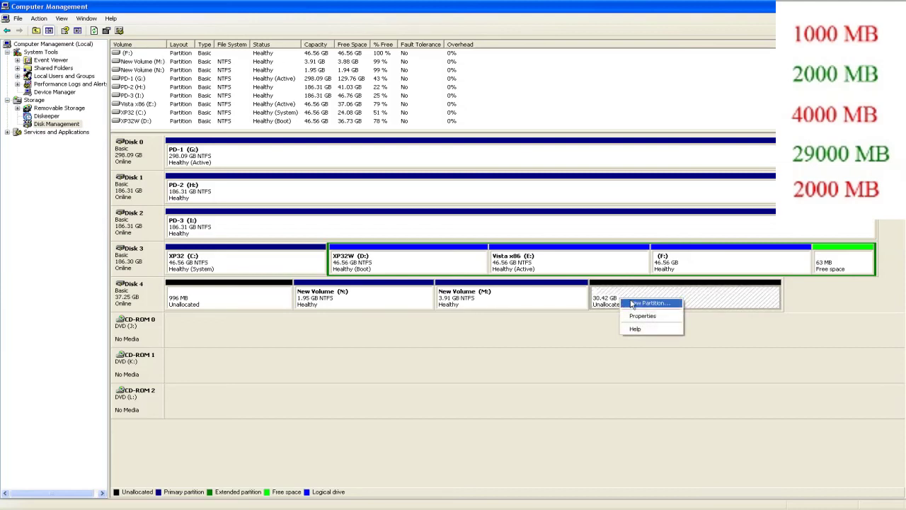
{"action": "left_click", "coordinate": [632, 303]}
{"action": "left_click", "coordinate": [310, 233]}
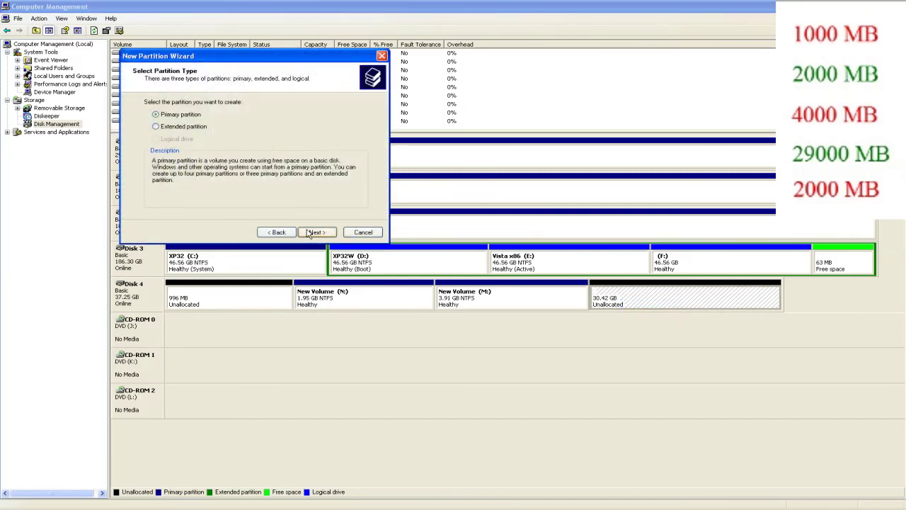
{"action": "left_click", "coordinate": [315, 232]}
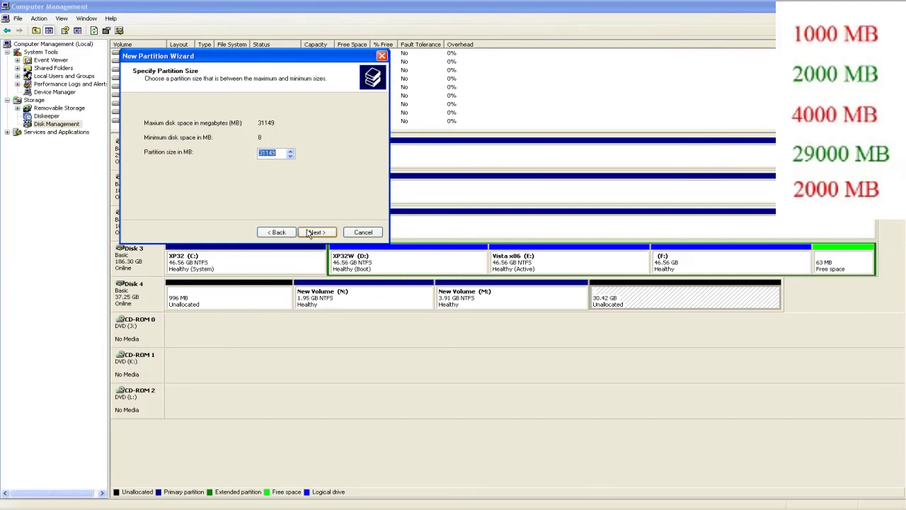
{"action": "type", "text": "29000"}
{"action": "left_click", "coordinate": [310, 233]}
Step: Accept the default drive letter for the 29000 MB partition, choose NTFS with a quick format, and create it
{"action": "left_click", "coordinate": [309, 233]}
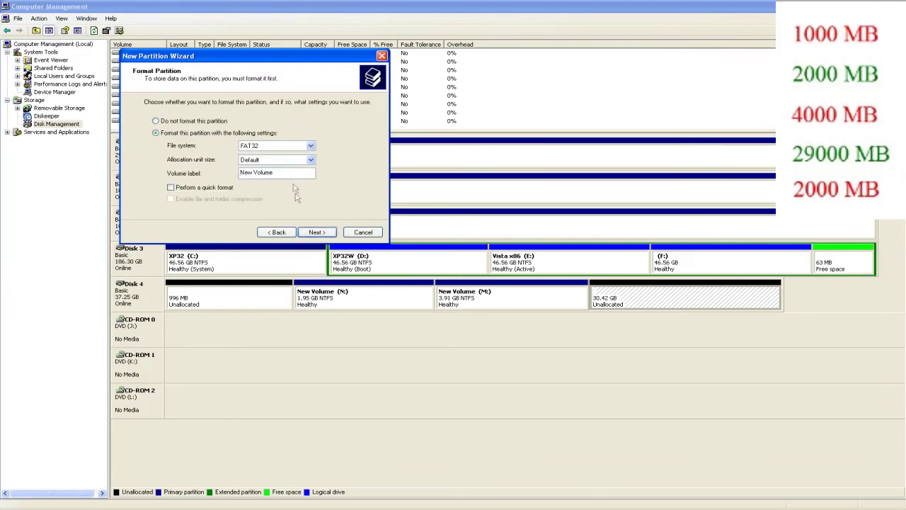
{"action": "left_click", "coordinate": [293, 146]}
{"action": "left_click", "coordinate": [248, 164]}
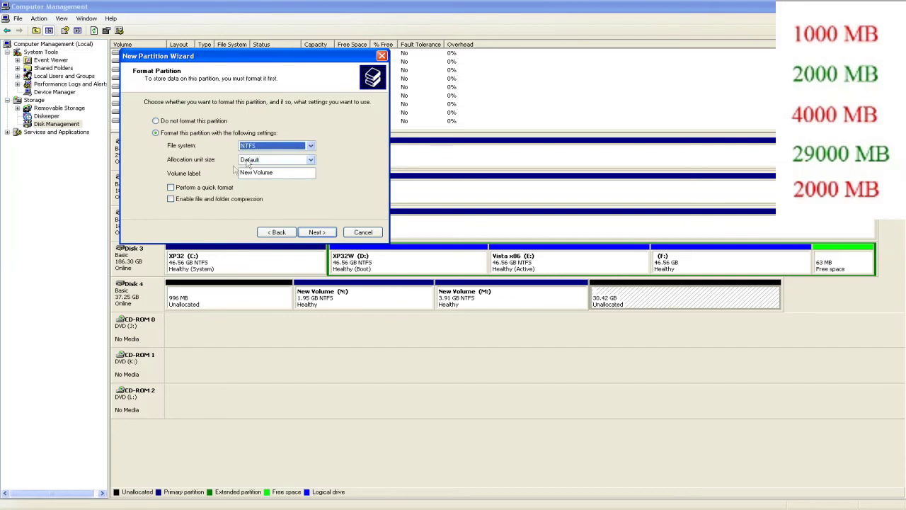
{"action": "left_click", "coordinate": [180, 188]}
{"action": "left_click", "coordinate": [317, 234]}
{"action": "left_click", "coordinate": [316, 234]}
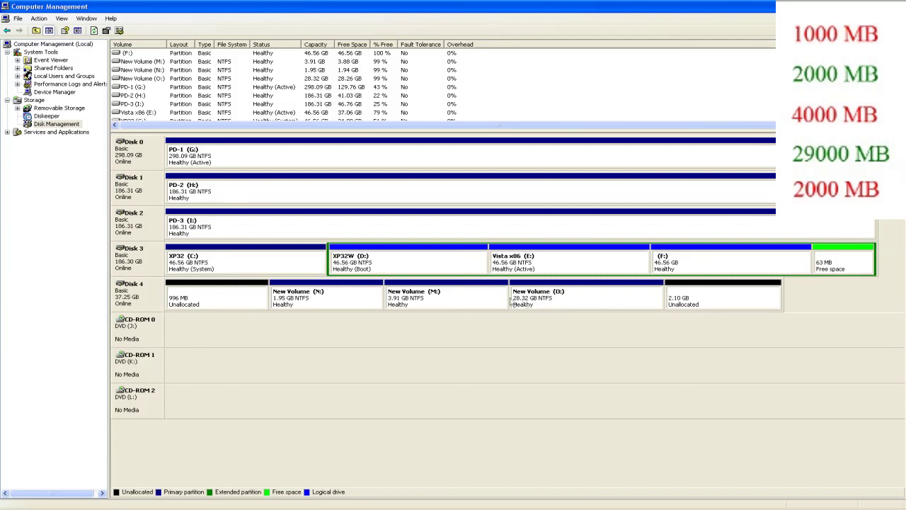
Step: Delete the New Volume (M:) partition between volumes N: and O: on Disk 4
{"action": "right_click", "coordinate": [484, 302]}
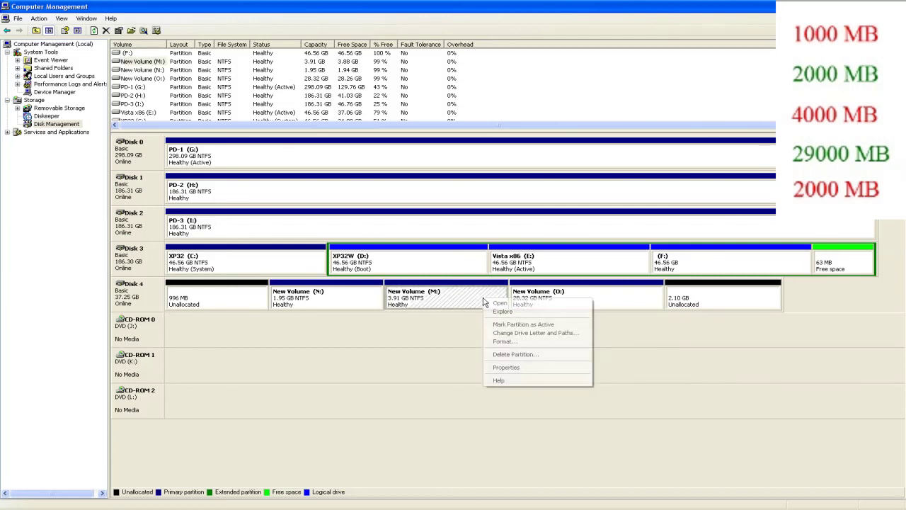
{"action": "left_click", "coordinate": [495, 354]}
{"action": "left_click", "coordinate": [429, 290]}
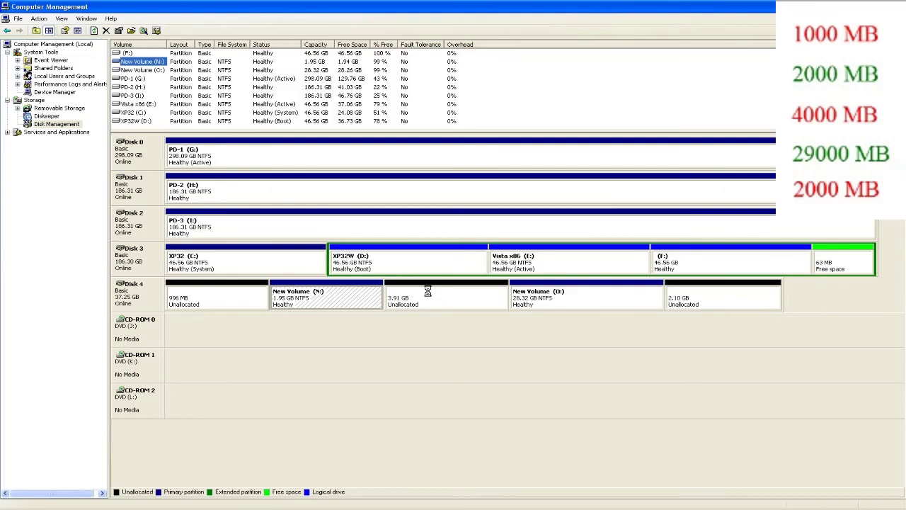